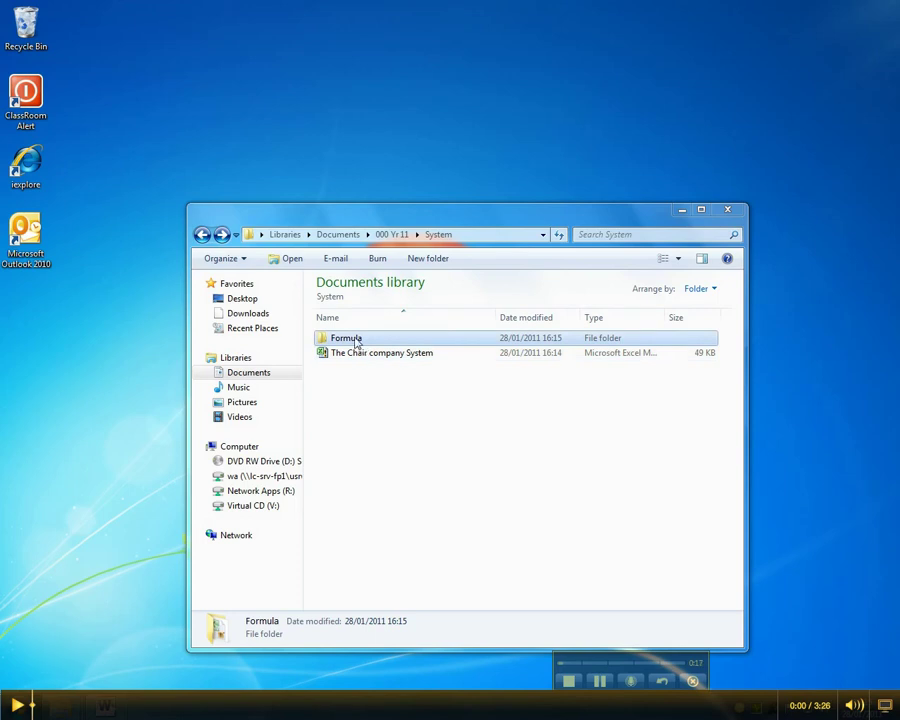
- Look inside the Formula folder, return to the System folder, and open the workbook The Chair company System there
double_click(357, 341)
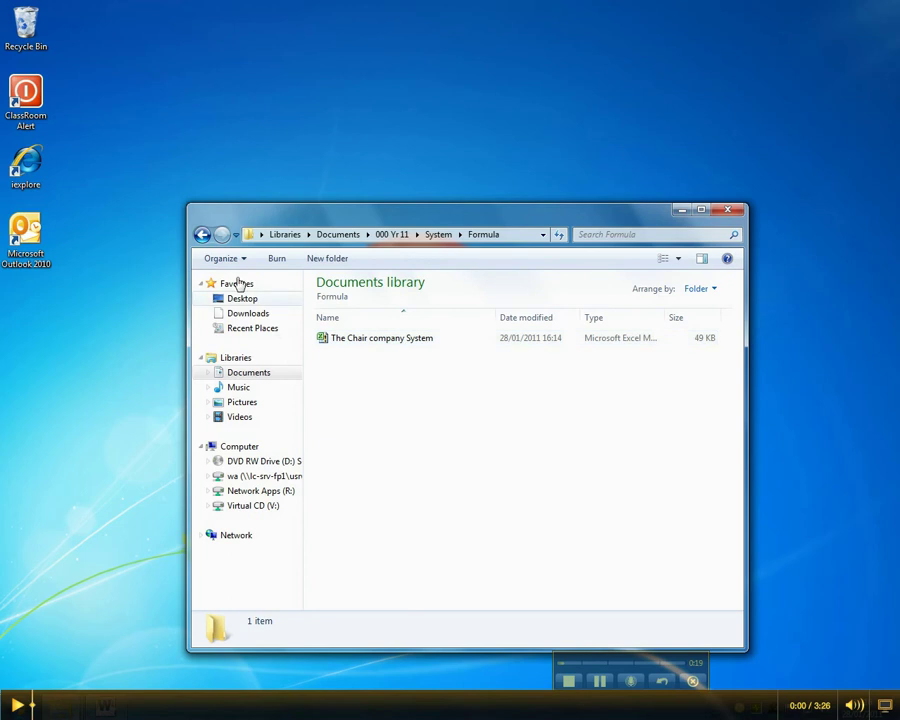
click(203, 235)
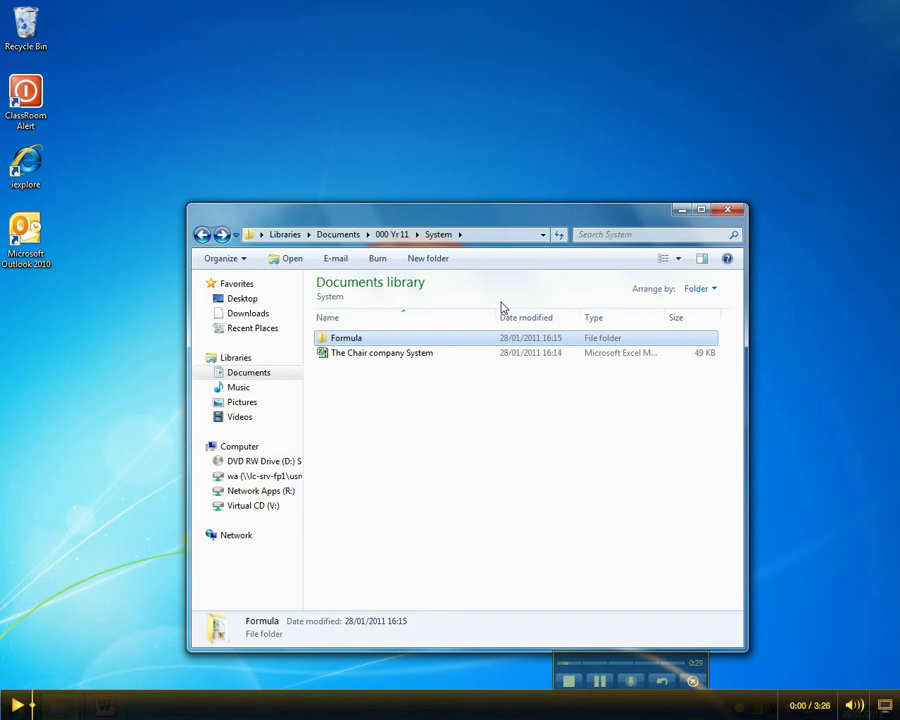
double_click(369, 356)
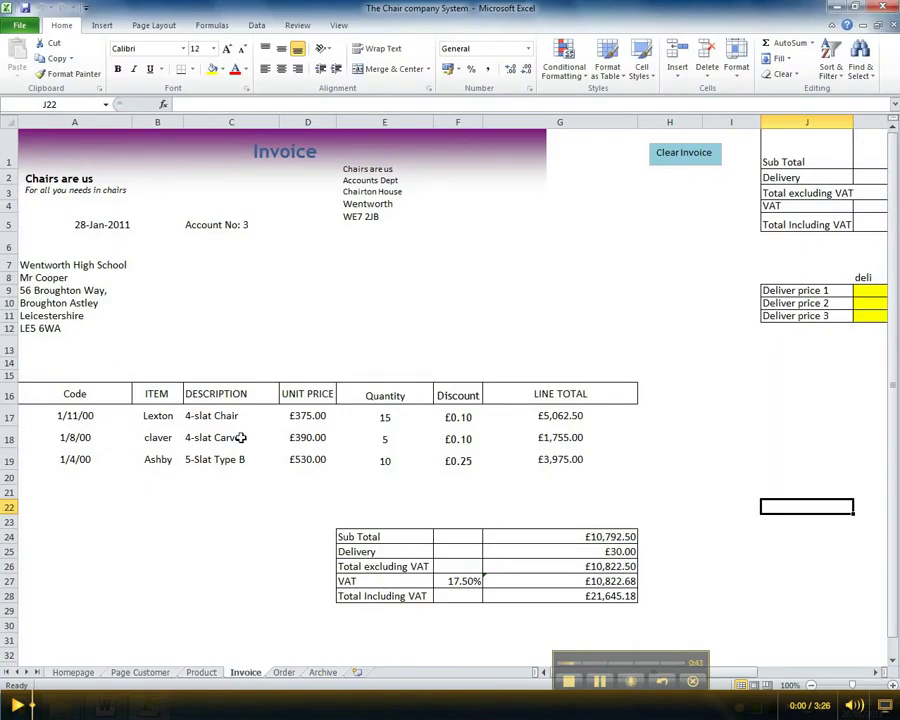
- Set the Invoice sheet's print area to the whole invoice, cells A1:G29
scroll(590, 440, down, 2)
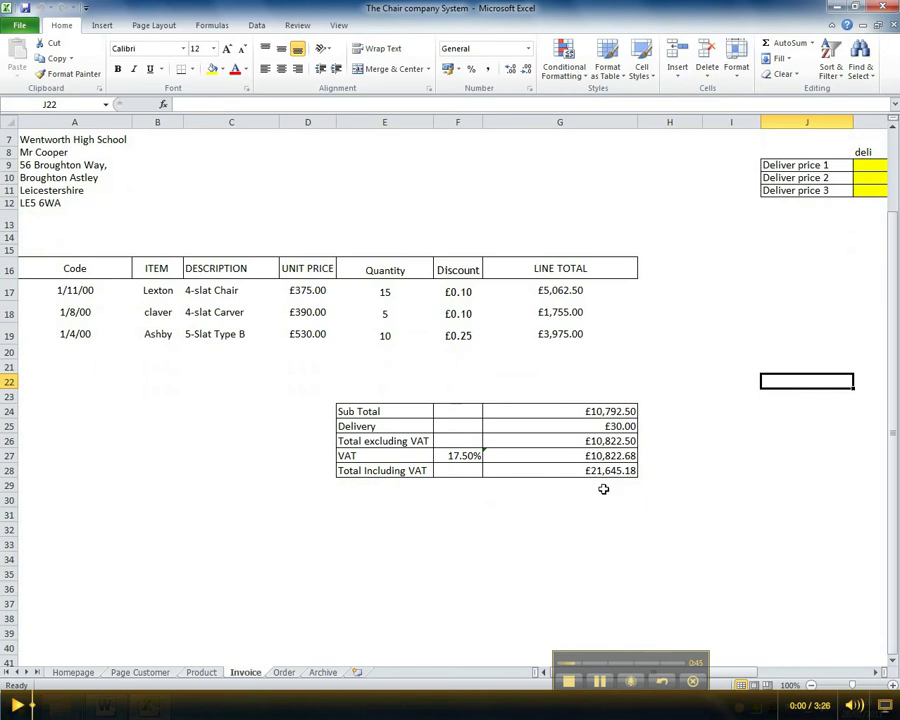
drag(603, 489, 40, 125)
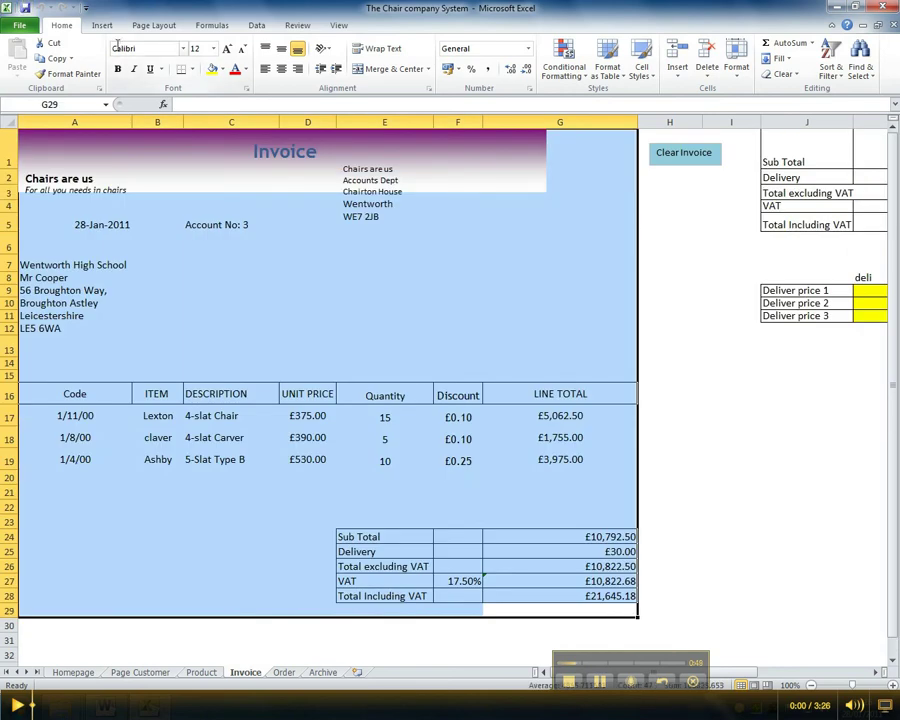
click(150, 28)
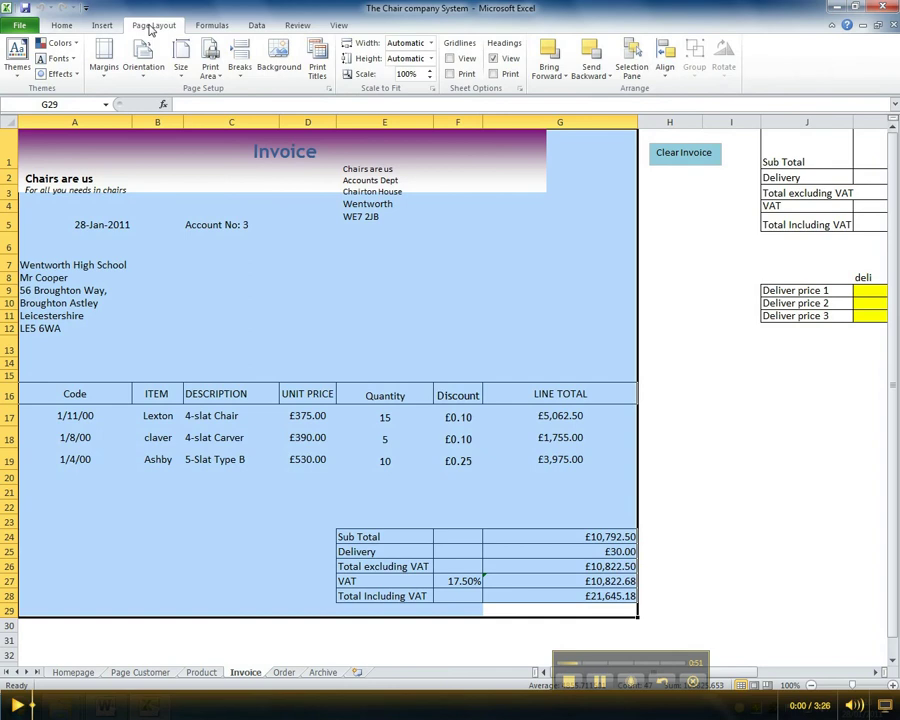
click(212, 69)
click(240, 90)
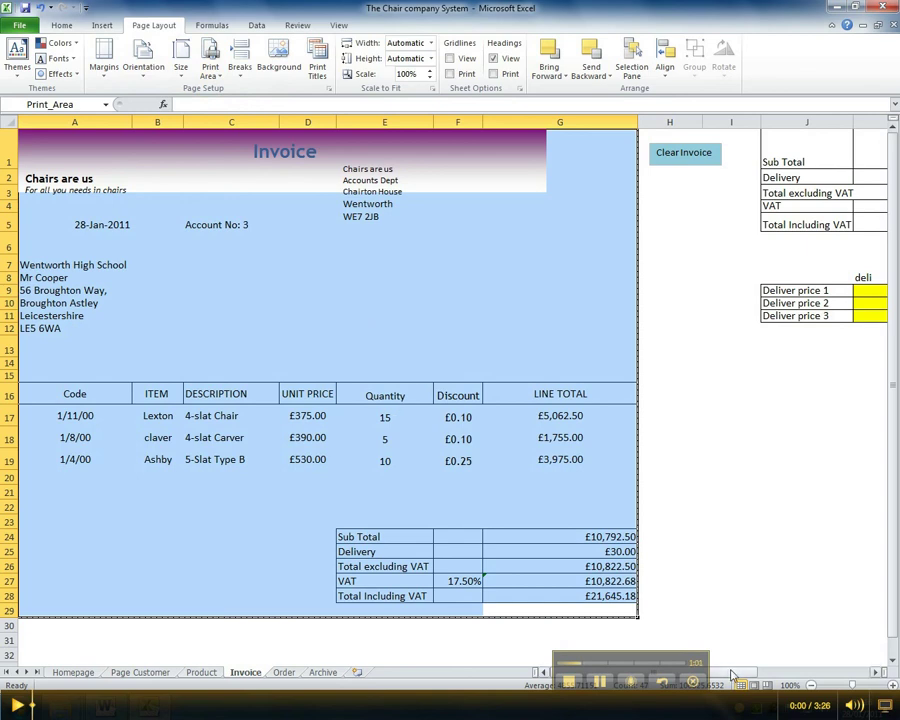
- Reset the Invoice sheet's print area to include the totals and delivery price tables beside the invoice, out to L30
drag(731, 676, 748, 676)
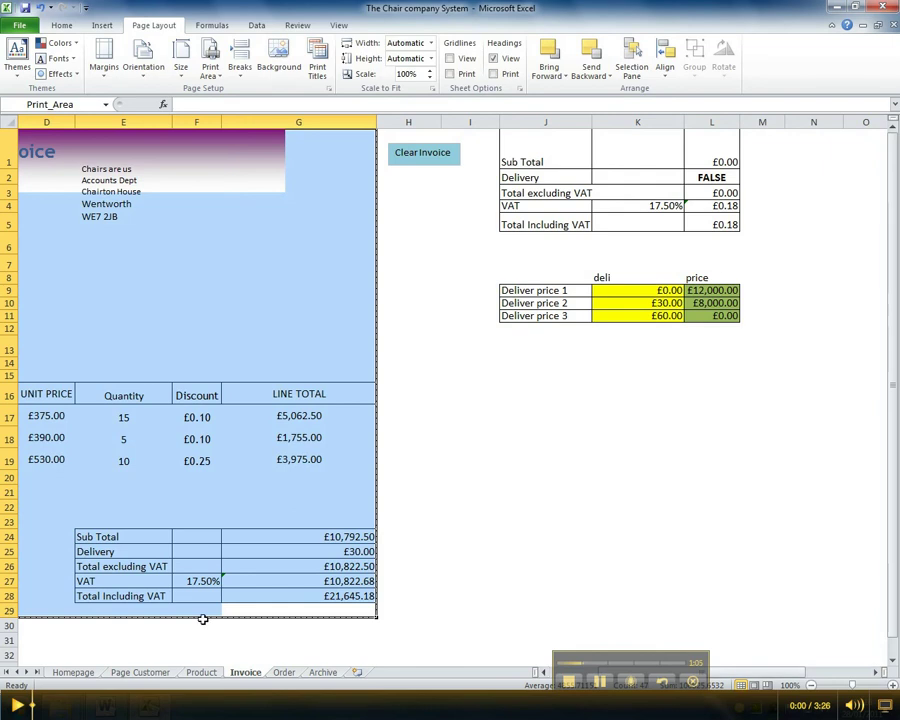
drag(40, 625, 712, 160)
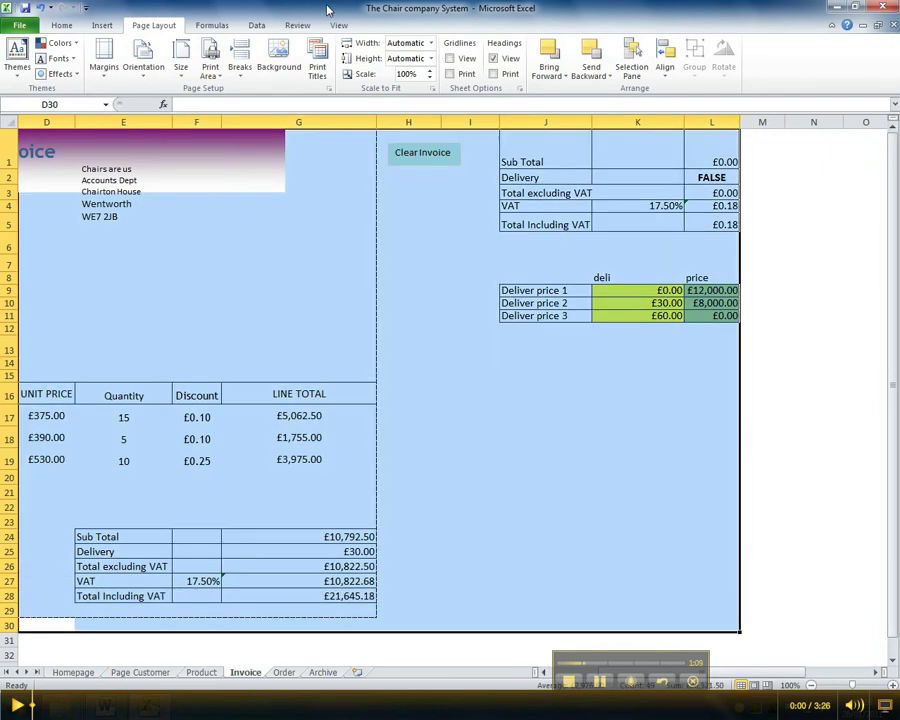
click(210, 65)
click(232, 90)
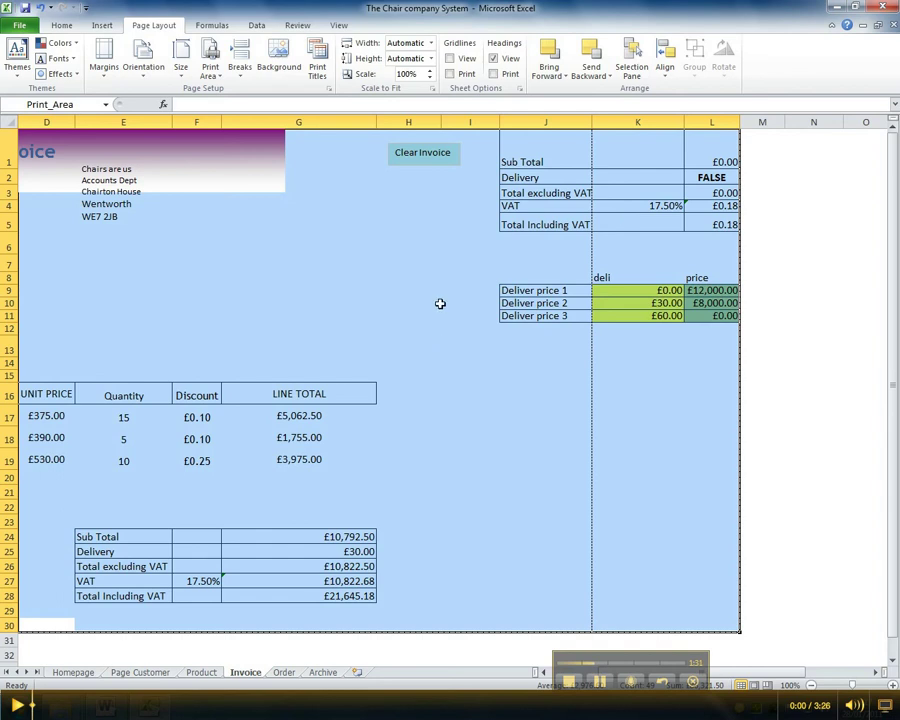
- On the Order sheet, delete the concatenation notes in cells G15:H16
click(285, 675)
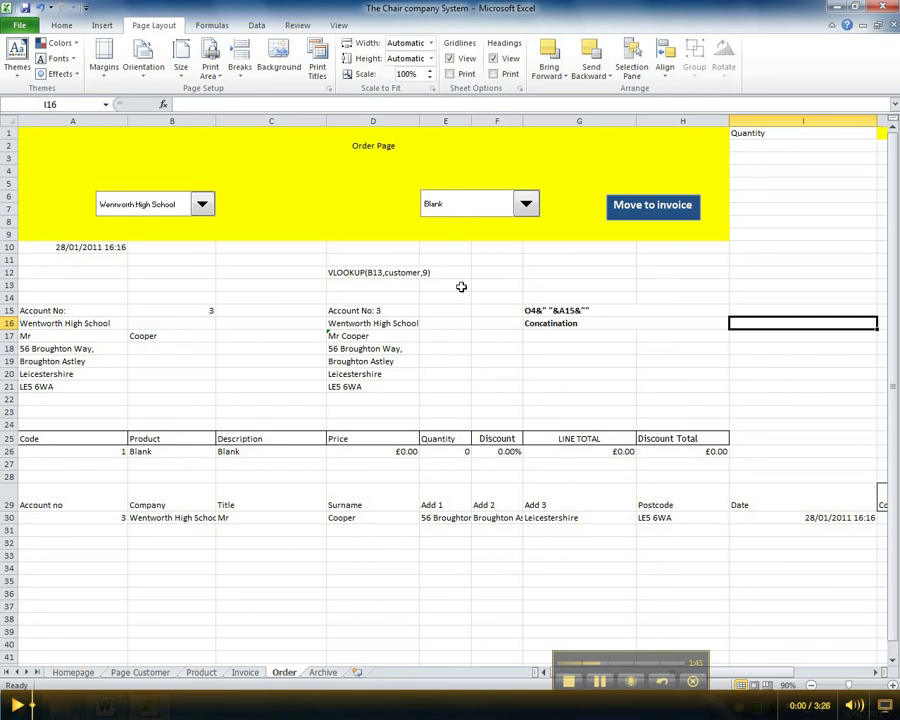
drag(538, 308, 540, 318)
key(Delete)
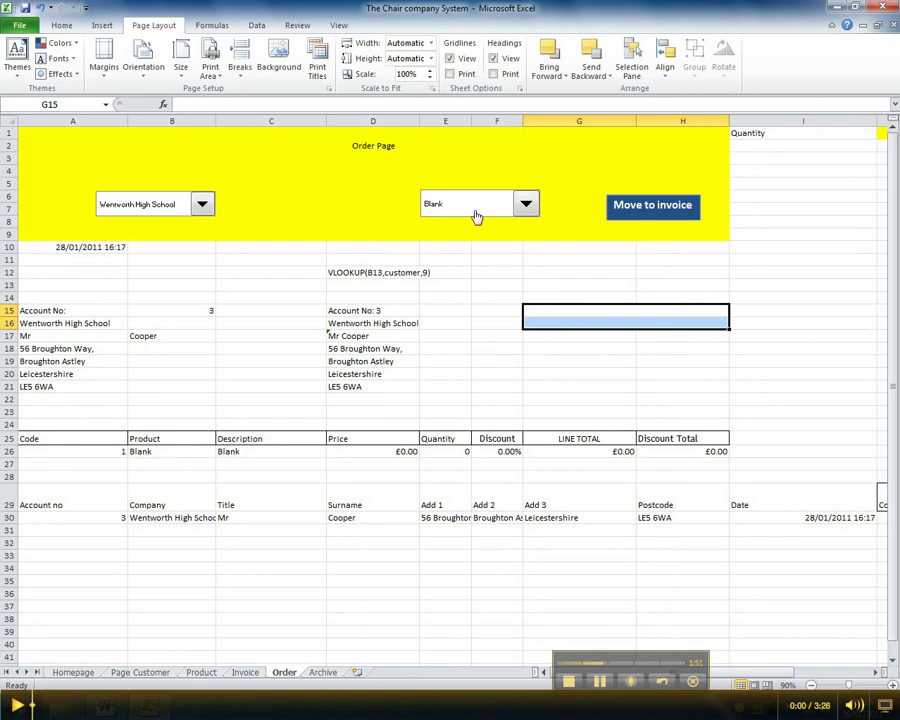
- Expand the customer drop-down on the Order page and paste a screenshot of it into the blank Word document
click(276, 210)
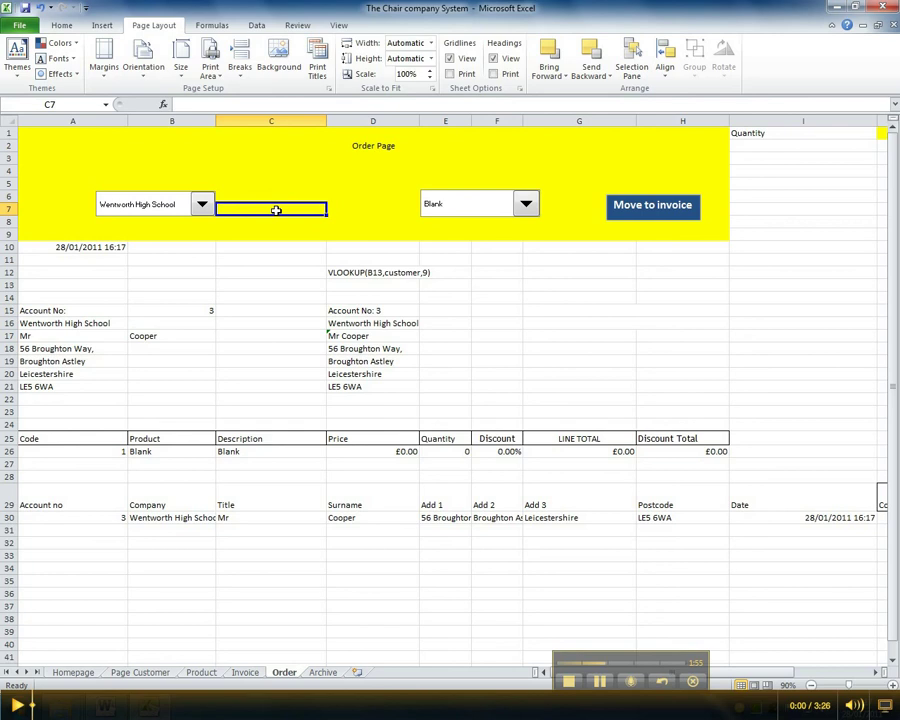
click(203, 206)
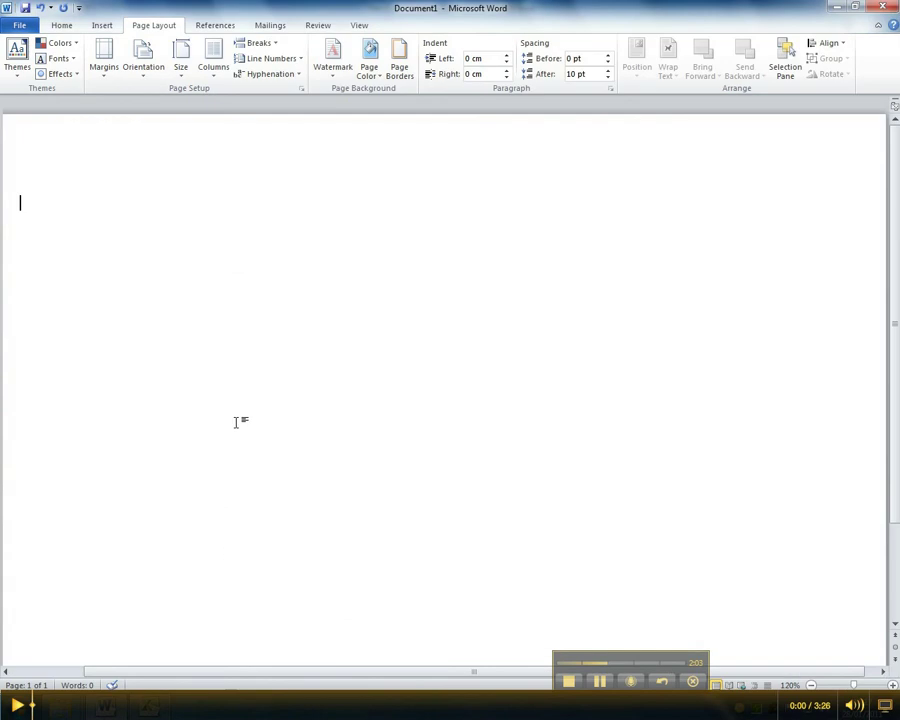
key(ctrl+v)
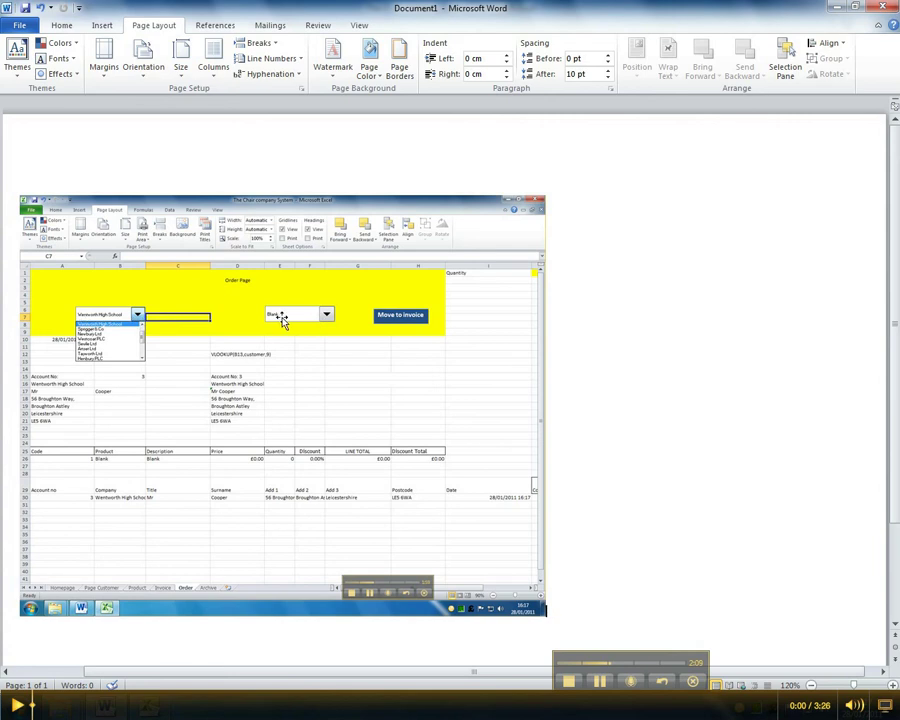
- Return to the Excel workbook and set the Order sheet's print area to A1:H32
click(150, 707)
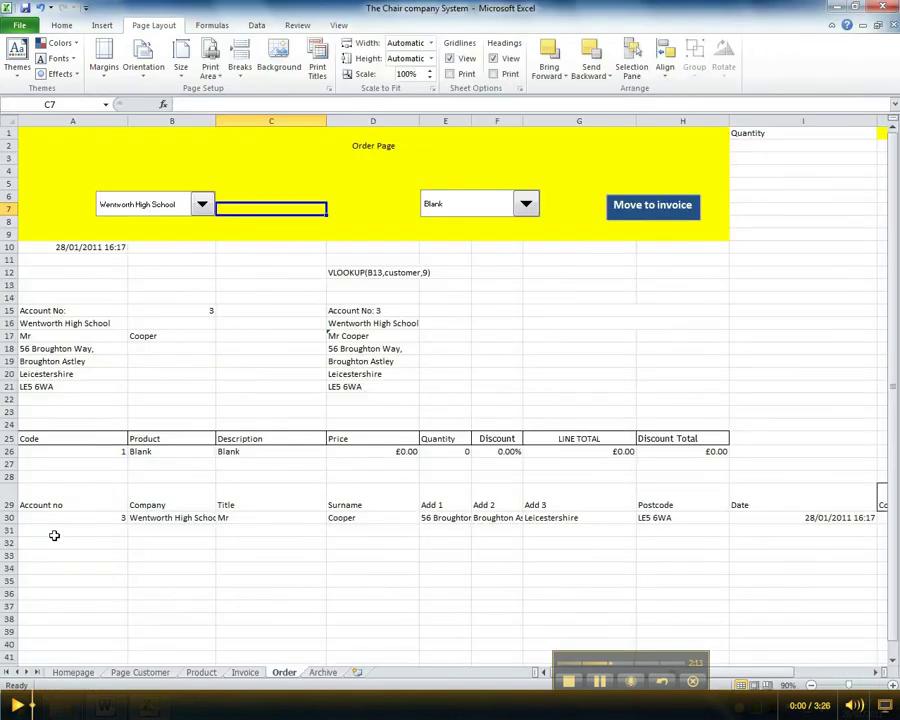
drag(50, 537, 700, 55)
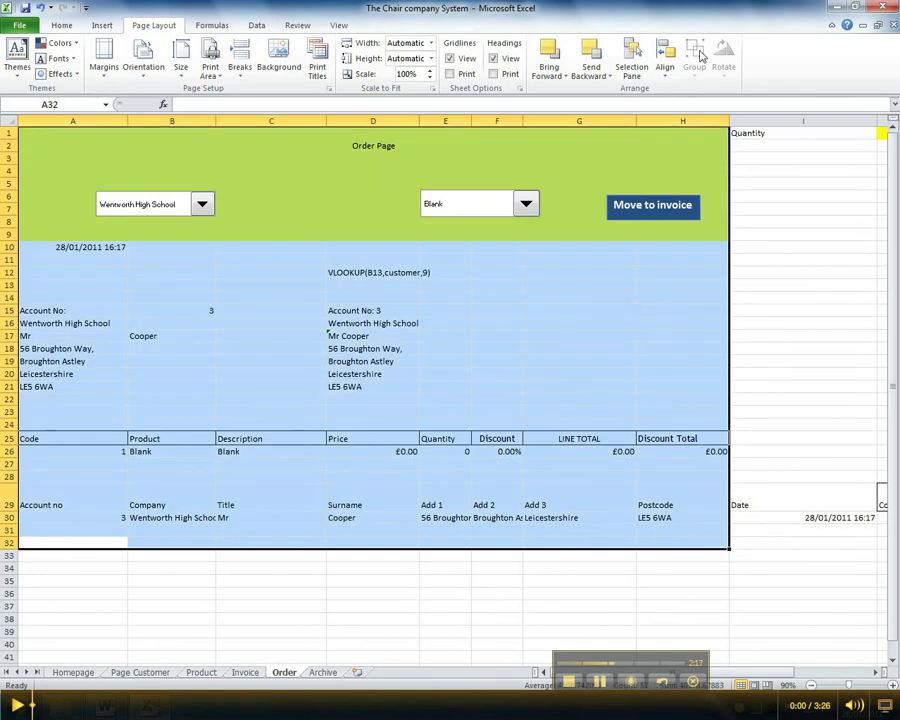
click(210, 67)
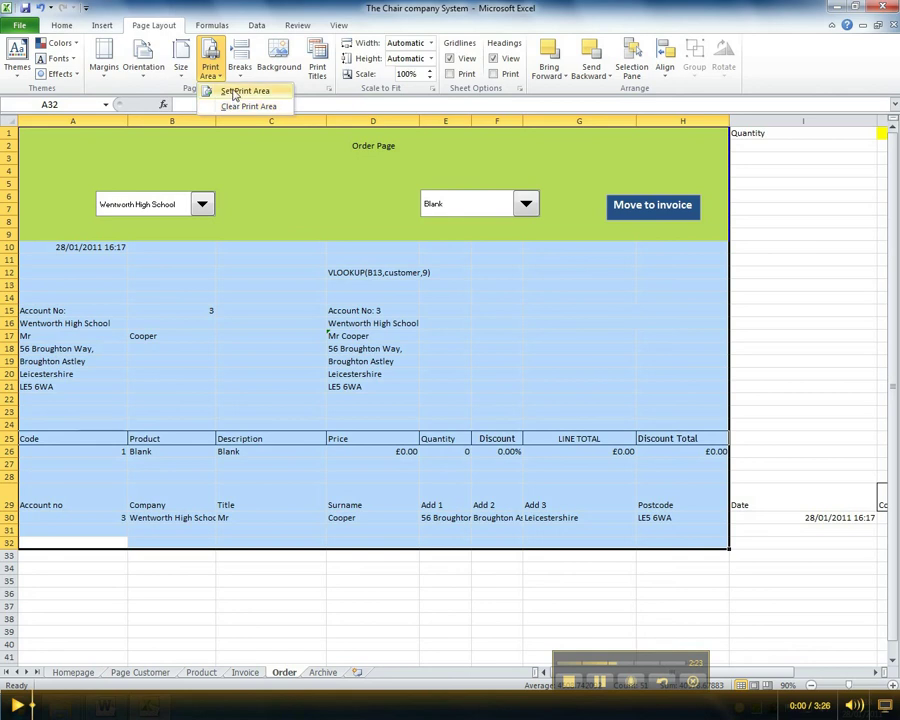
click(235, 94)
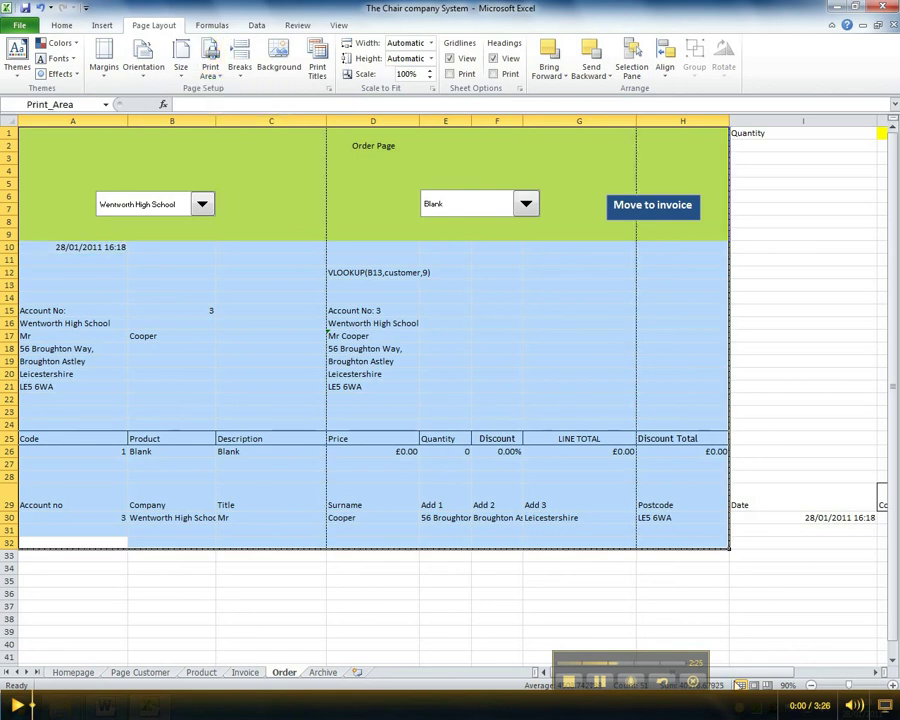
- Widen the Order sheet's print area to reach column L, down to row 32
scroll(450, 330, right, 2)
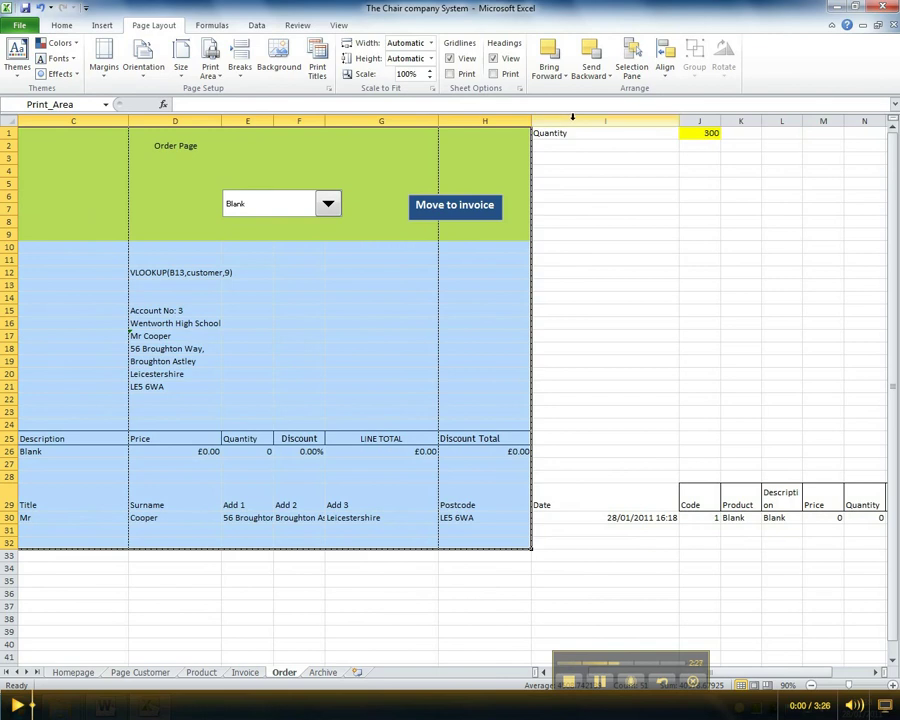
drag(38, 542, 782, 128)
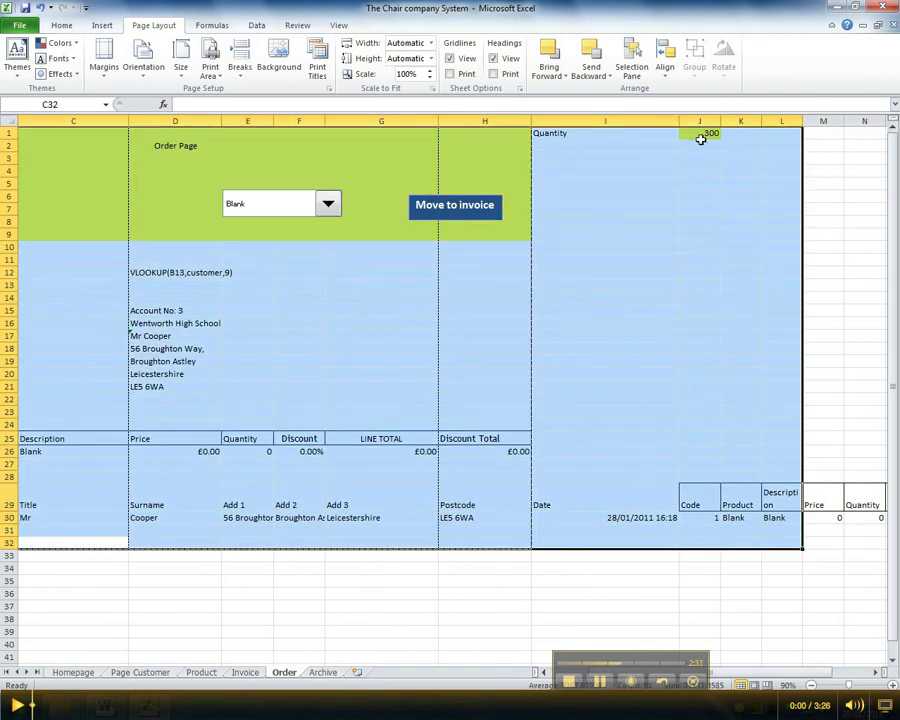
click(211, 68)
click(232, 94)
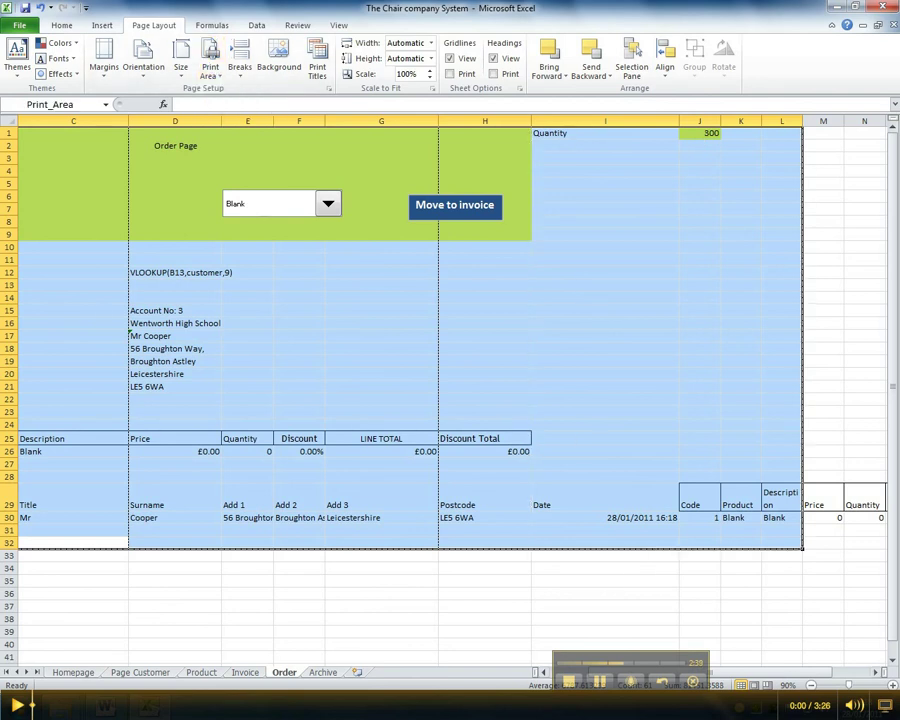
scroll(560, 475, right, 2)
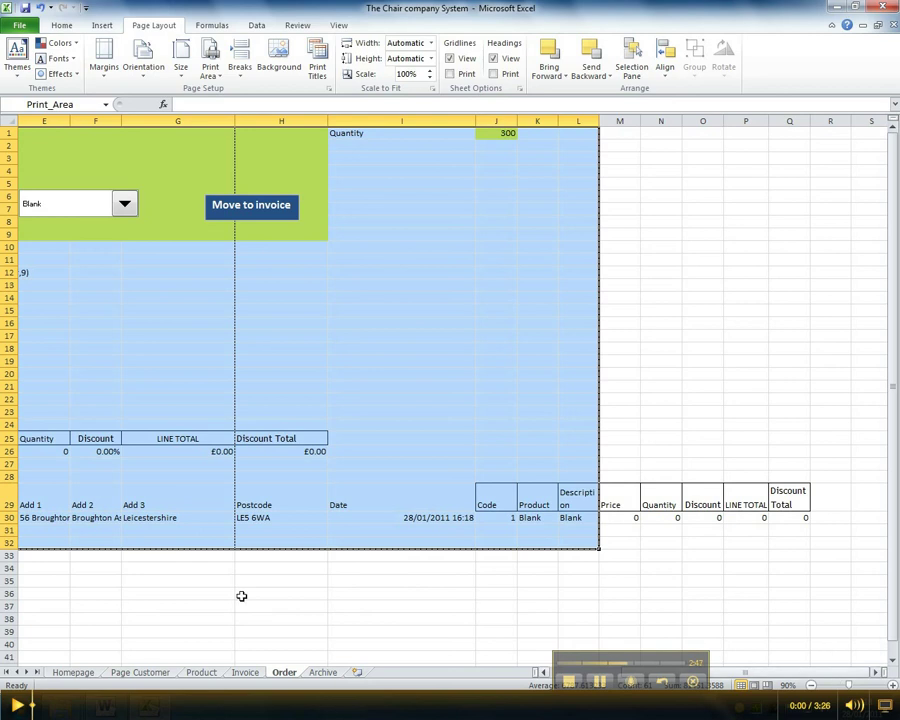
scroll(797, 673, left, 4)
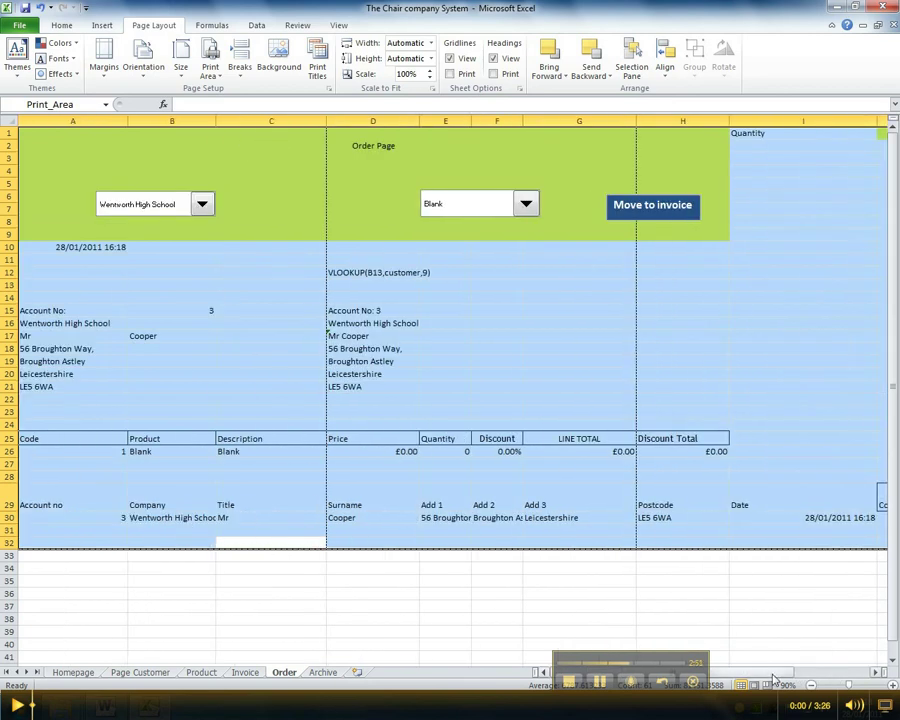
scroll(615, 500, right, 4)
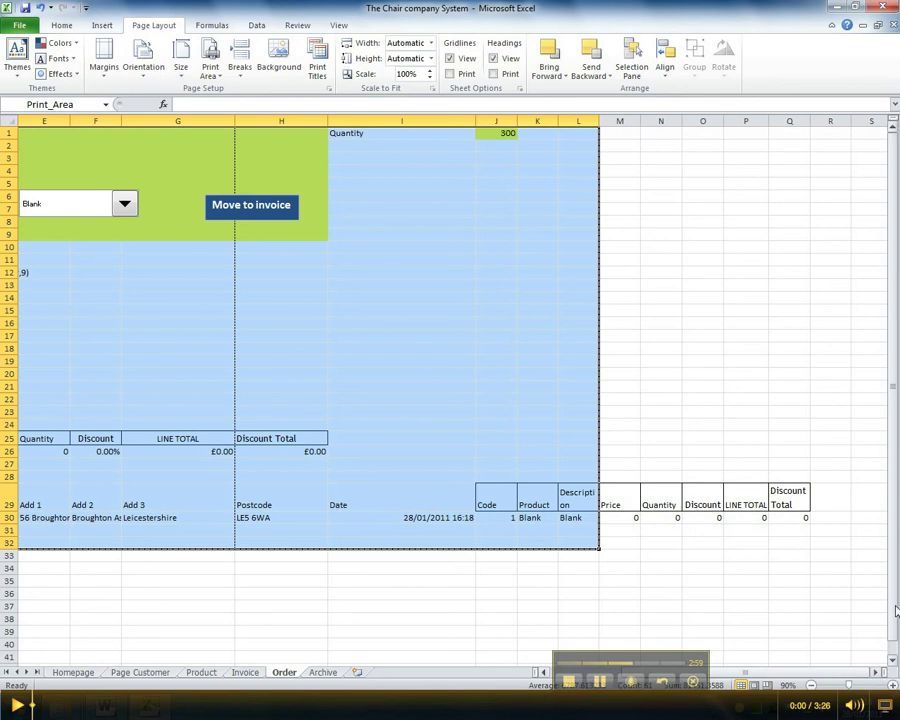
drag(781, 673, 701, 672)
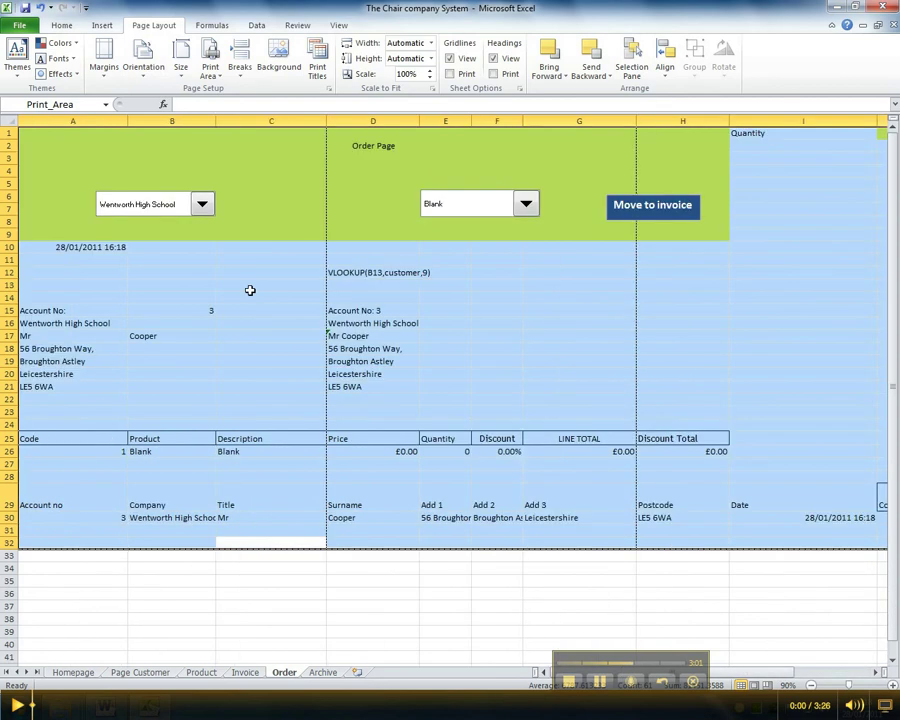